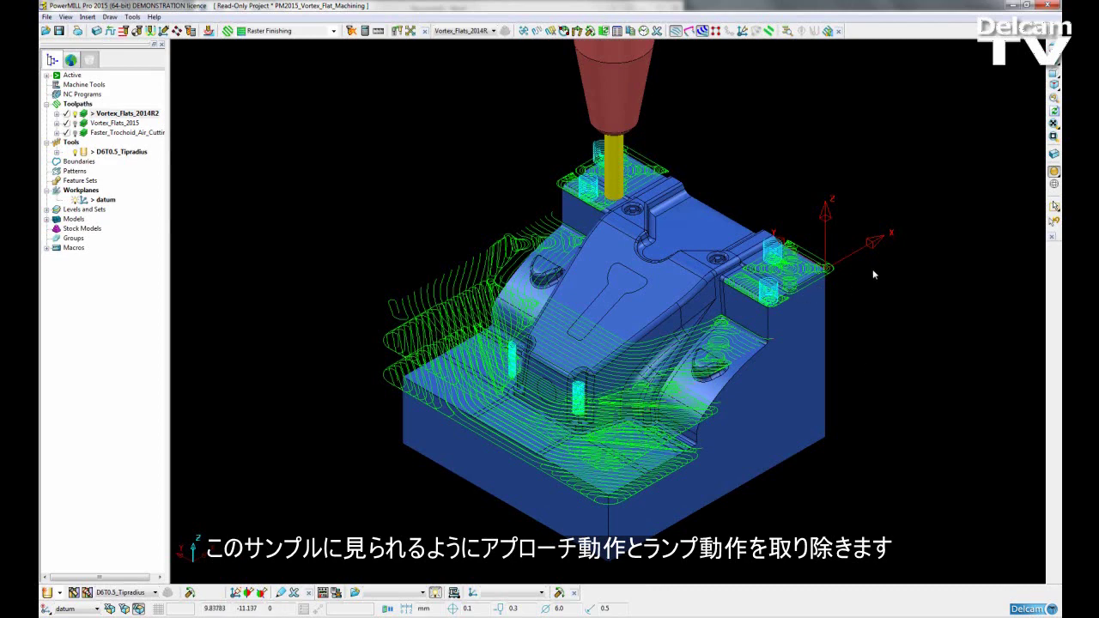
Step: Examine the ramp entry moves of the Vortex_Flats_2014R2 toolpath on the raised flat areas
{"action": "scroll", "coordinate": [872, 268], "scroll_direction": "up", "scroll_amount": 2}
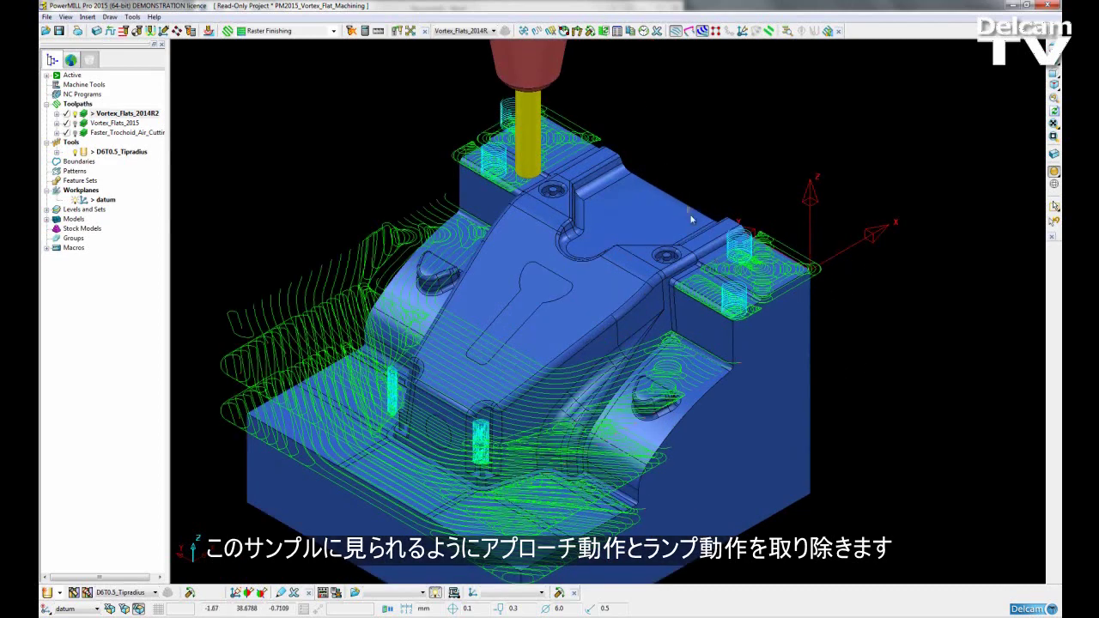
{"action": "left_click_drag", "start_coordinate": [689, 209], "coordinate": [836, 335]}
{"action": "scroll", "coordinate": [709, 304], "scroll_direction": "down", "scroll_amount": 3}
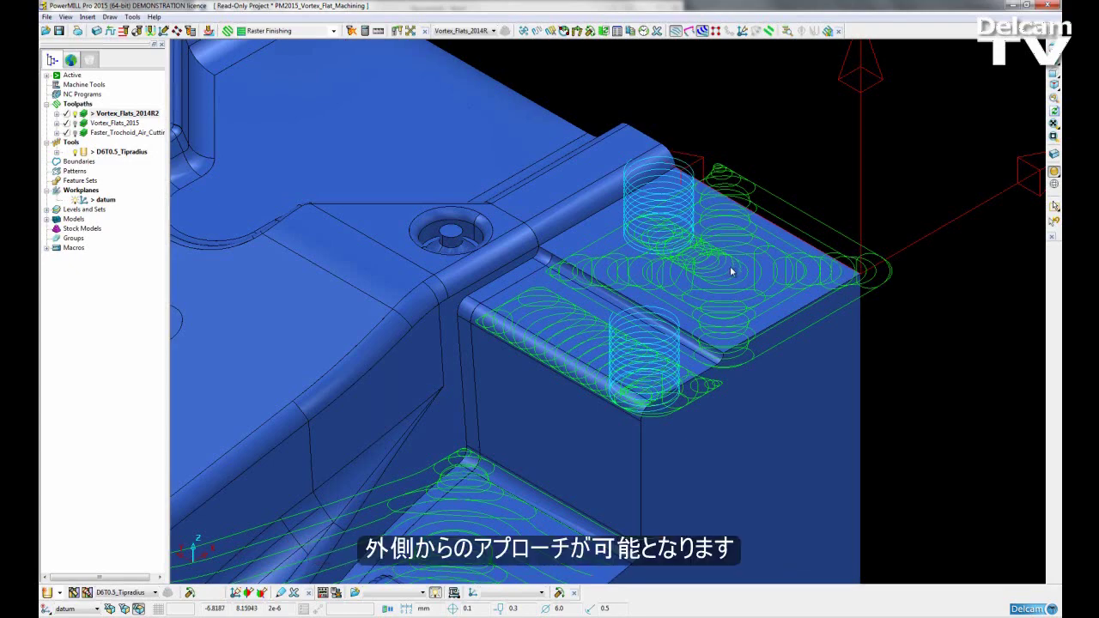
{"action": "scroll", "coordinate": [725, 283], "scroll_direction": "down", "scroll_amount": 5}
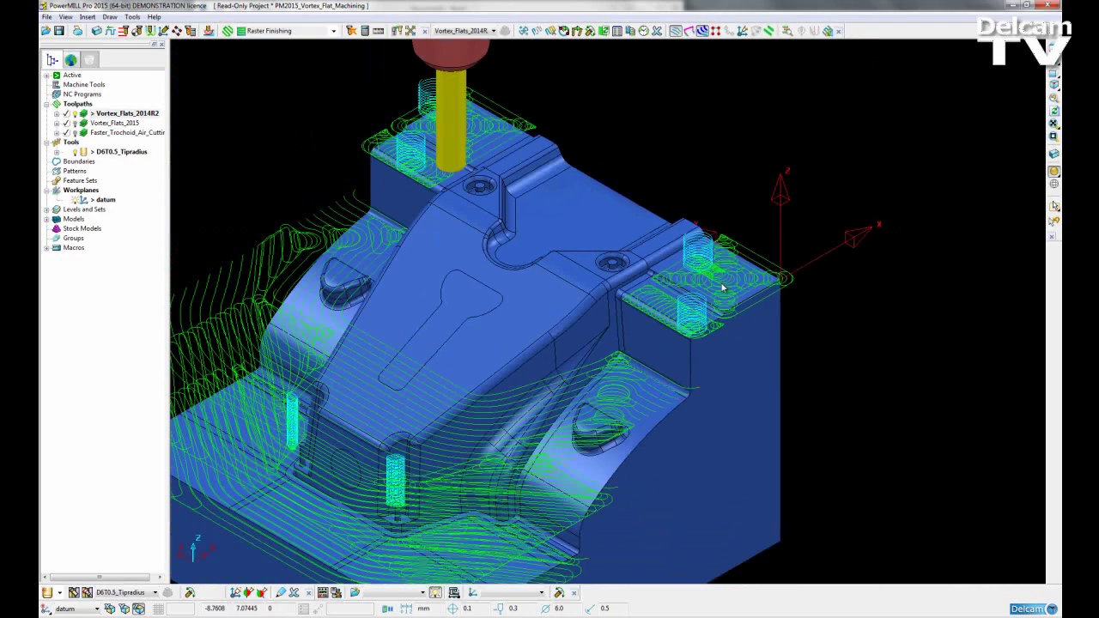
{"action": "scroll", "coordinate": [686, 271], "scroll_direction": "down", "scroll_amount": 2}
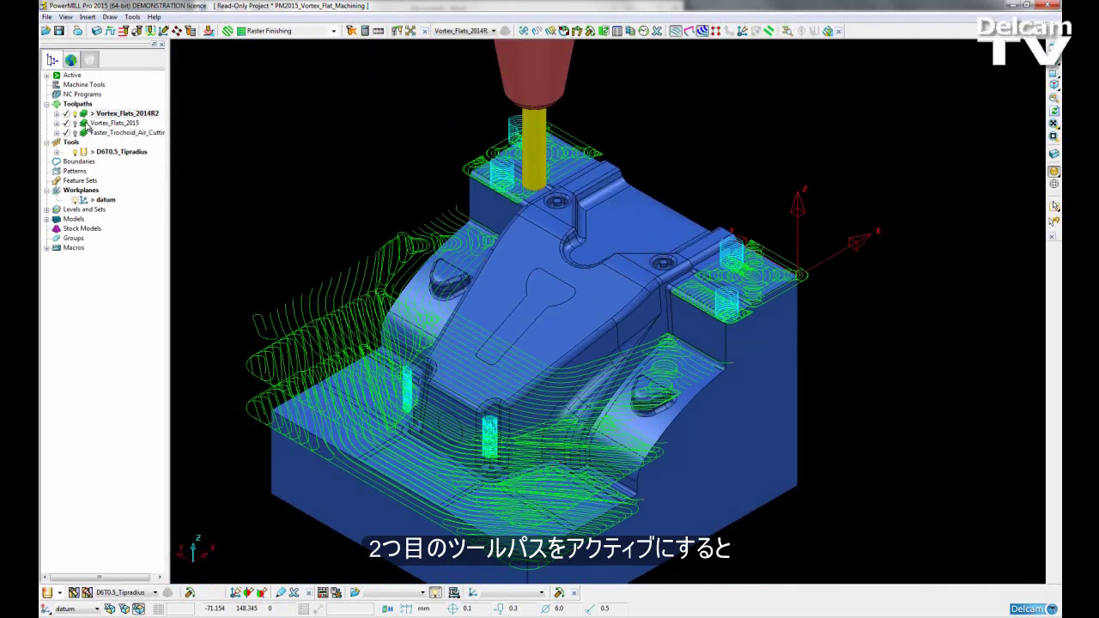
Step: Activate the Vortex_Flats_2015 toolpath and examine its entry moves around the raised corner flat
{"action": "double_click", "coordinate": [86, 125]}
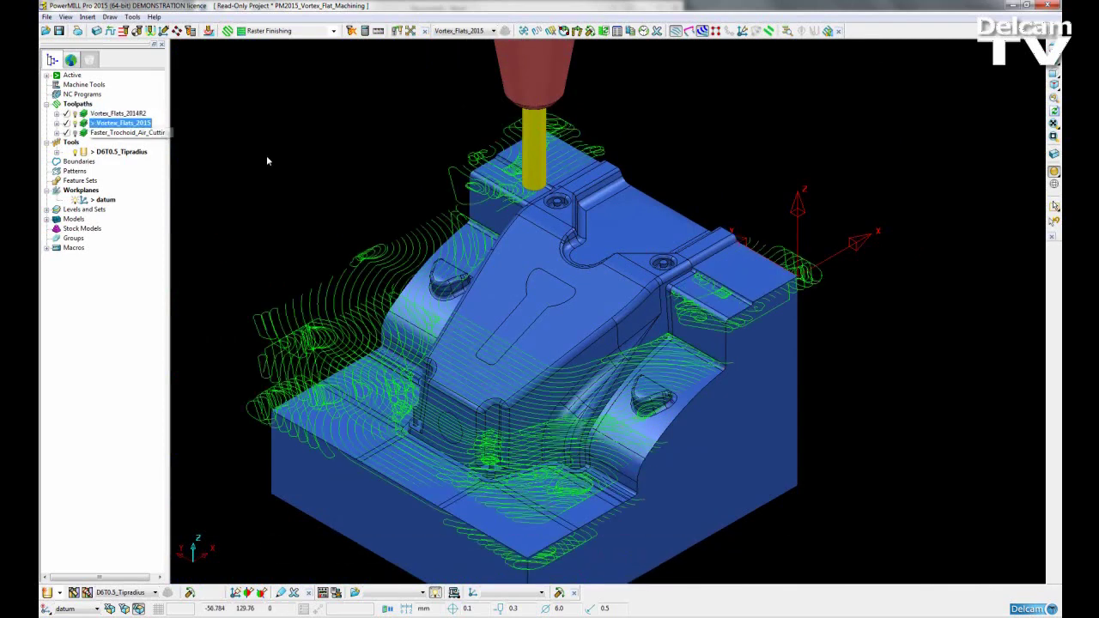
{"action": "scroll", "coordinate": [758, 257], "scroll_direction": "up", "scroll_amount": 3}
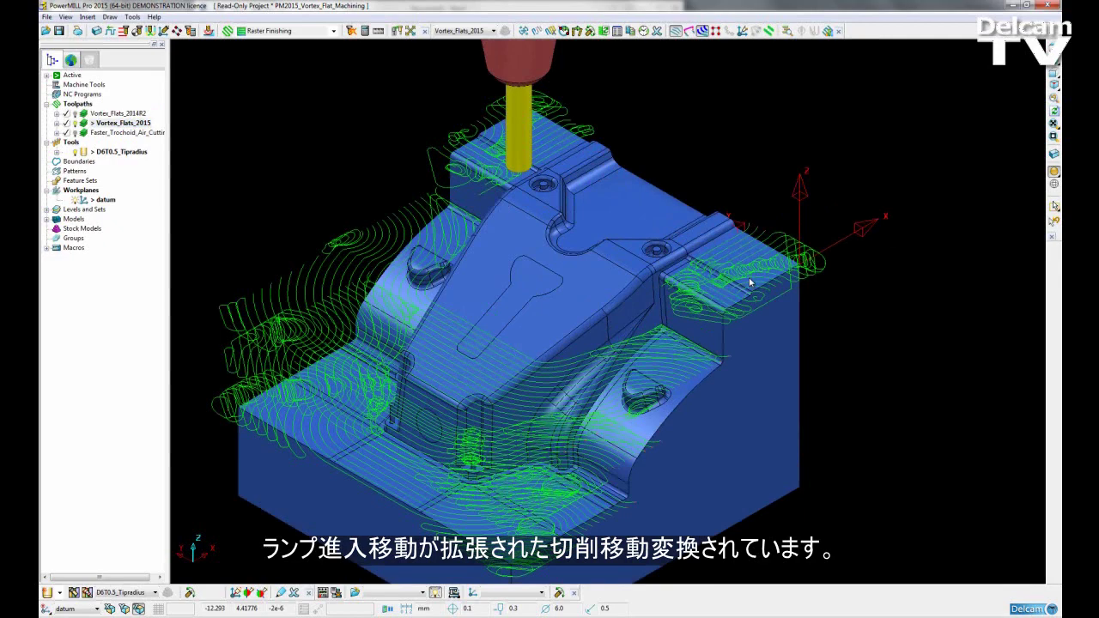
{"action": "scroll", "coordinate": [761, 265], "scroll_direction": "up", "scroll_amount": 2}
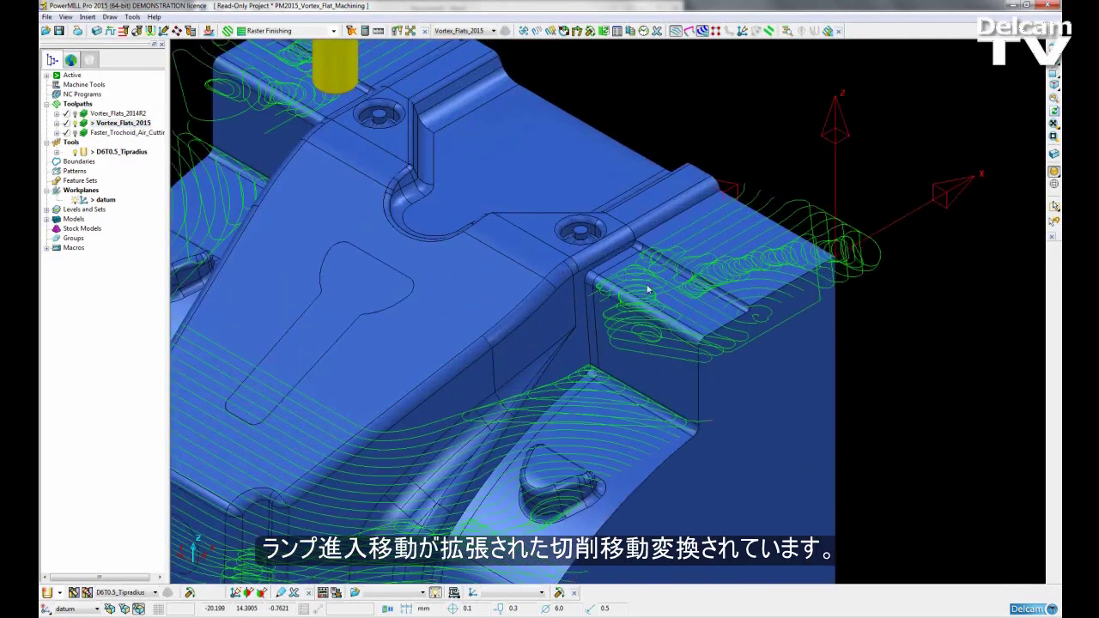
{"action": "scroll", "coordinate": [677, 324], "scroll_direction": "up", "scroll_amount": 3}
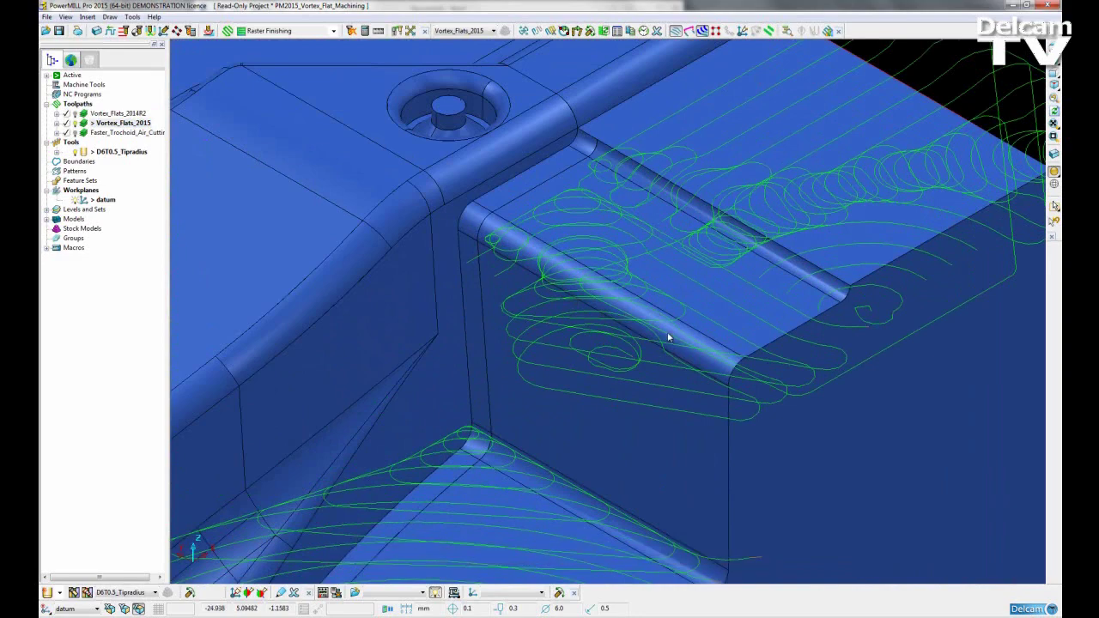
{"action": "scroll", "coordinate": [666, 332], "scroll_direction": "down", "scroll_amount": 10}
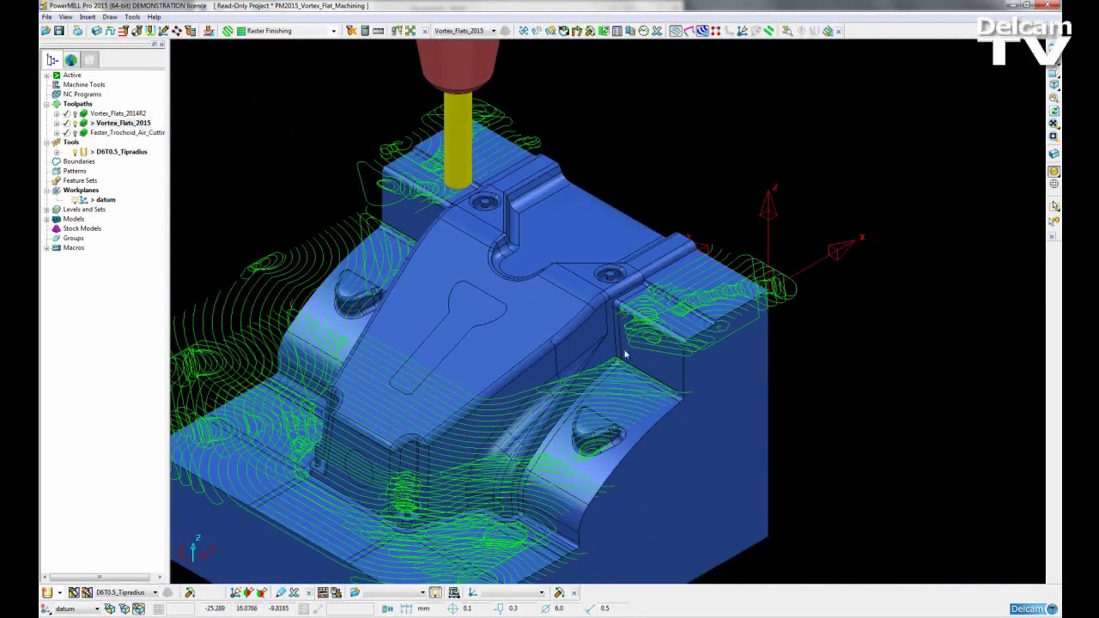
{"action": "scroll", "coordinate": [715, 299], "scroll_direction": "down", "scroll_amount": 3}
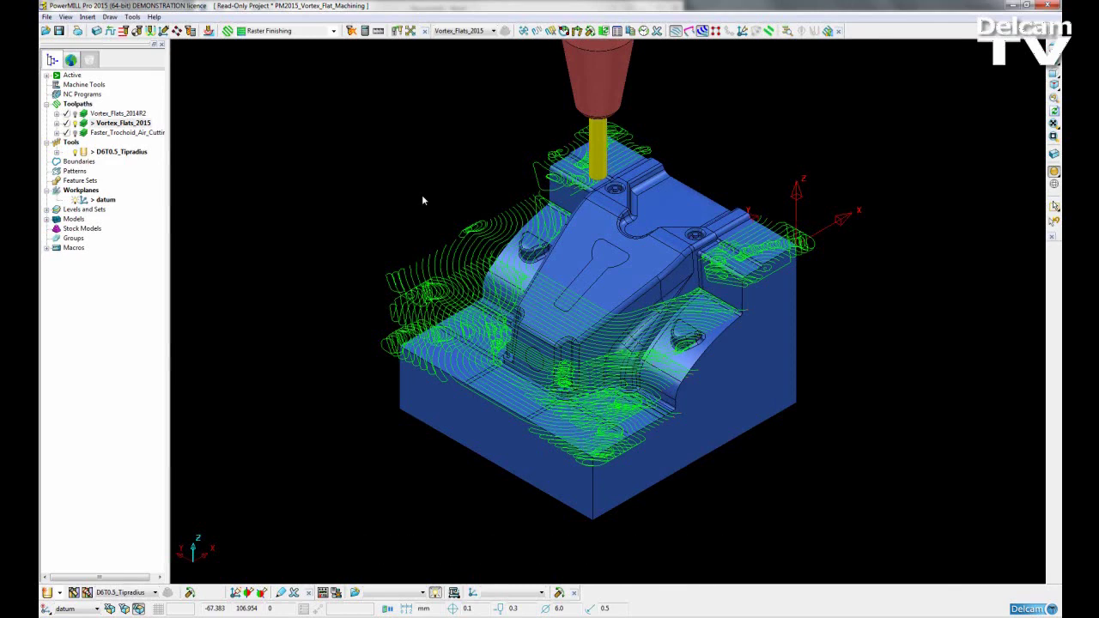
Step: Activate the Faster_Trochoid_Air_Cutting toolpath and make its Vortex settings editable
{"action": "right_click", "coordinate": [88, 137]}
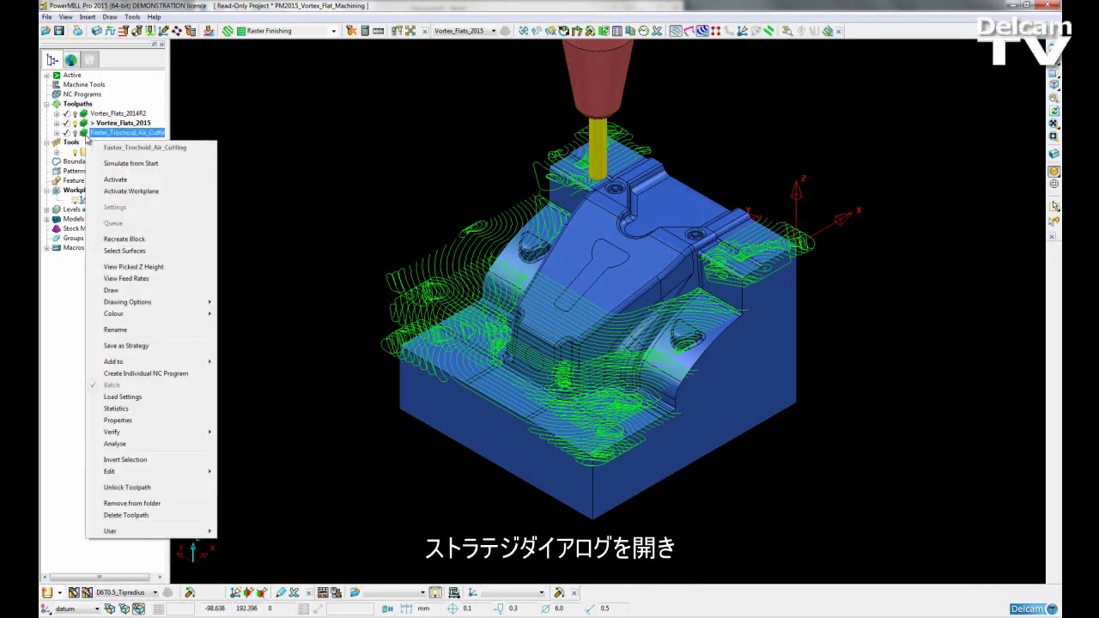
{"action": "left_click", "coordinate": [115, 180]}
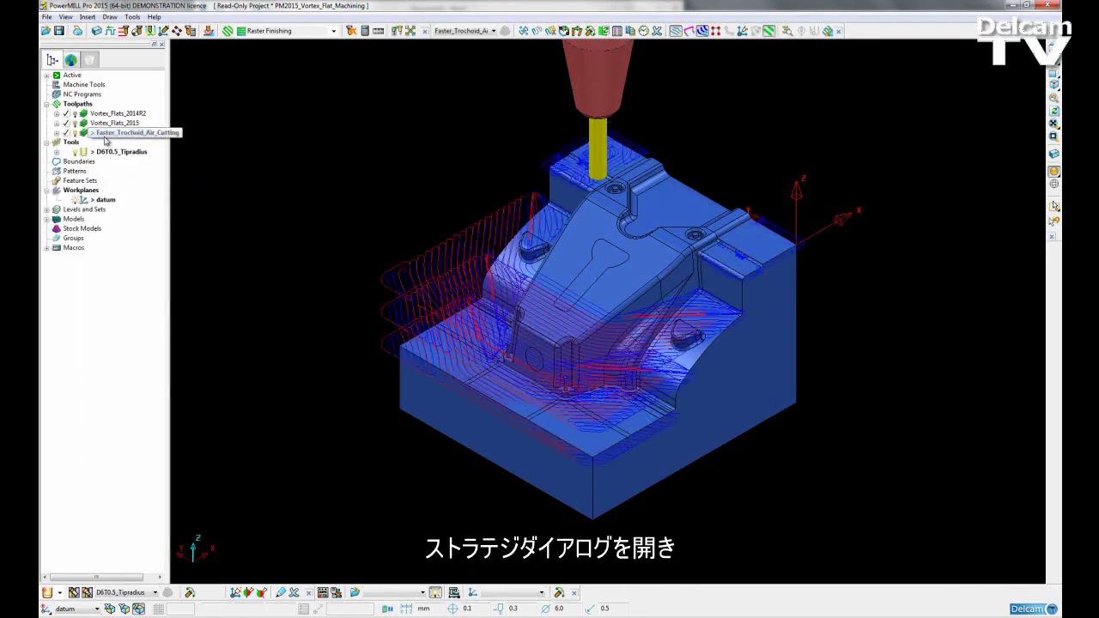
{"action": "right_click", "coordinate": [106, 139]}
{"action": "left_click", "coordinate": [137, 209]}
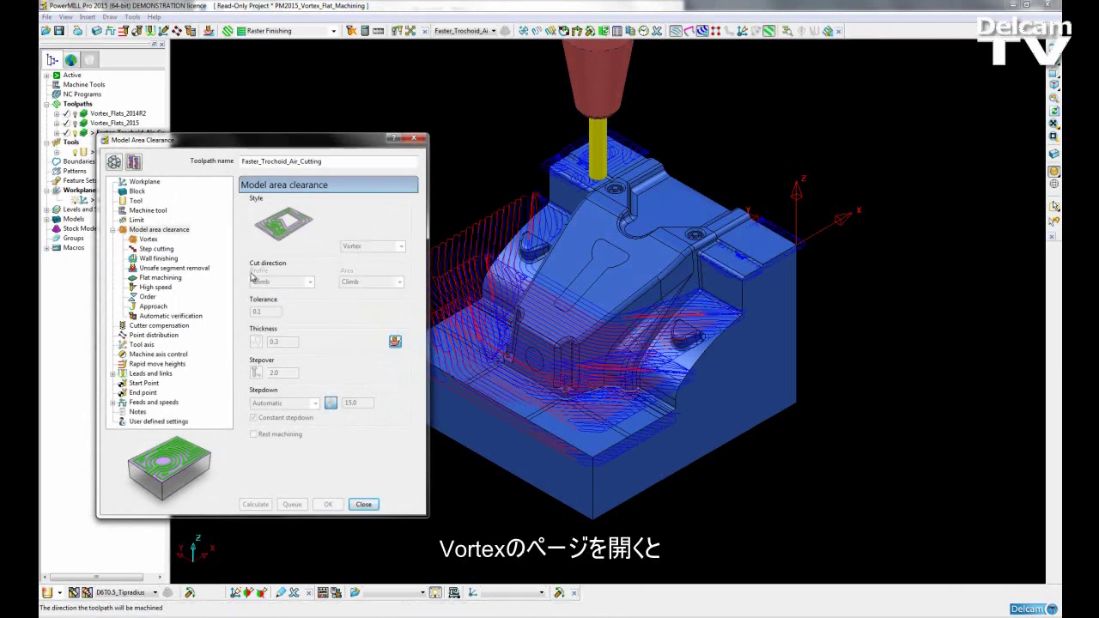
{"action": "left_click", "coordinate": [148, 239]}
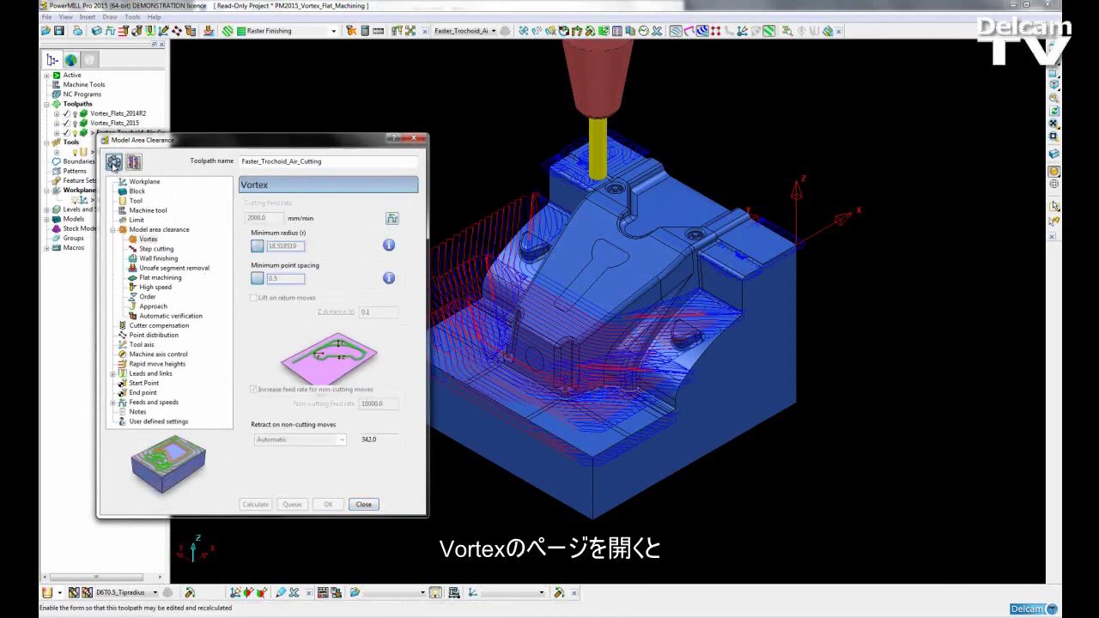
{"action": "left_click", "coordinate": [113, 163]}
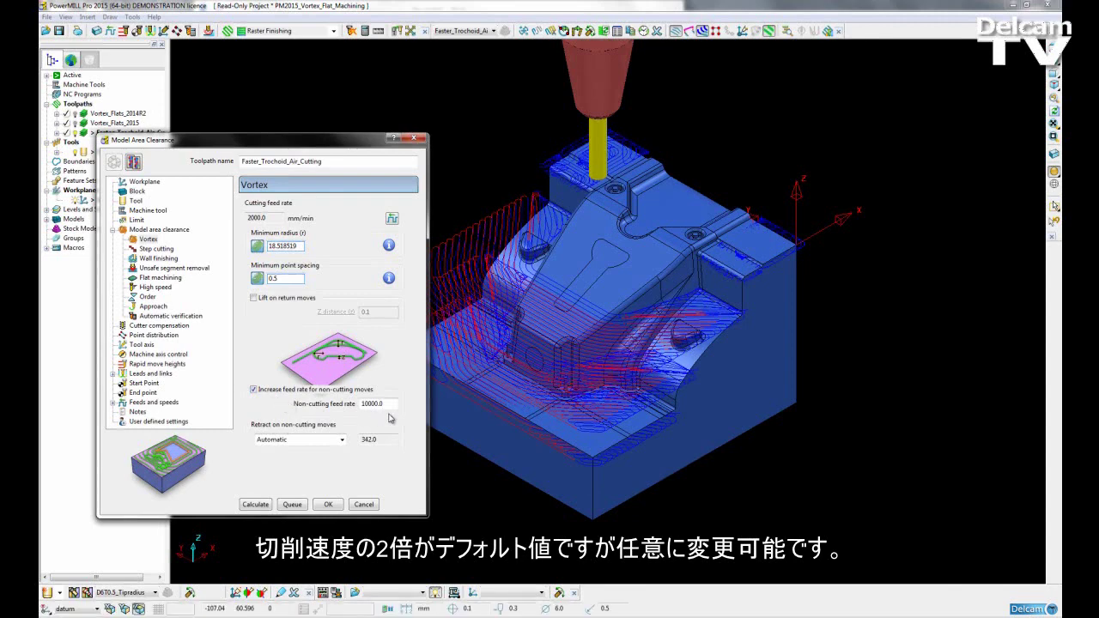
Step: Try the Never and Longer than retract options for non-cutting moves, and save the Vortex settings with retract on Automatic
{"action": "left_click_drag", "start_coordinate": [391, 404], "coordinate": [340, 403]}
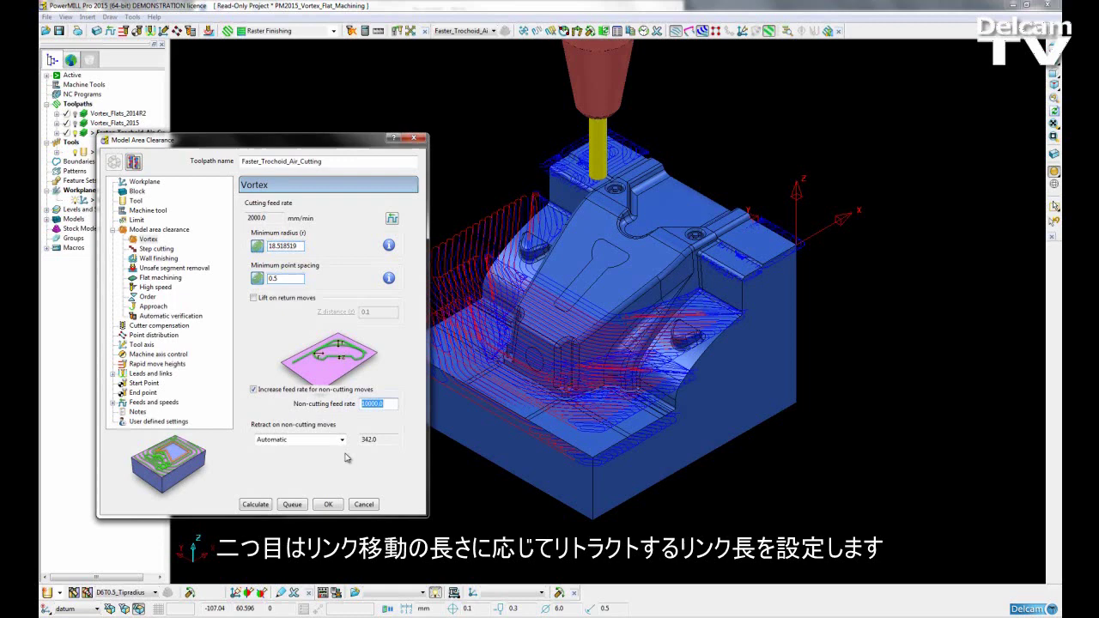
{"action": "left_click", "coordinate": [340, 440]}
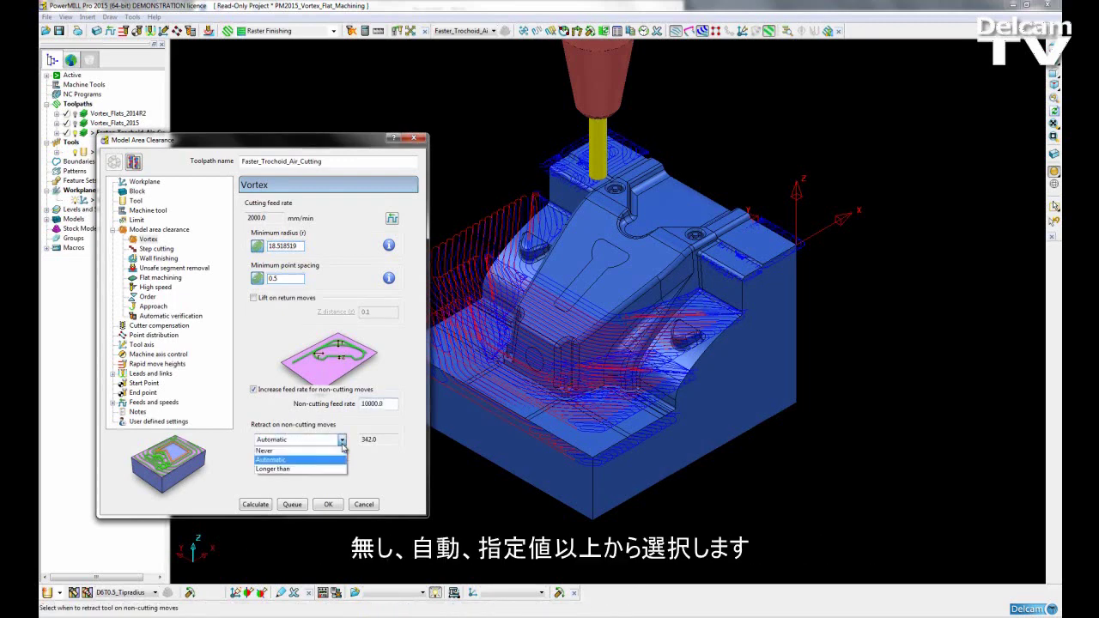
{"action": "left_click", "coordinate": [337, 449]}
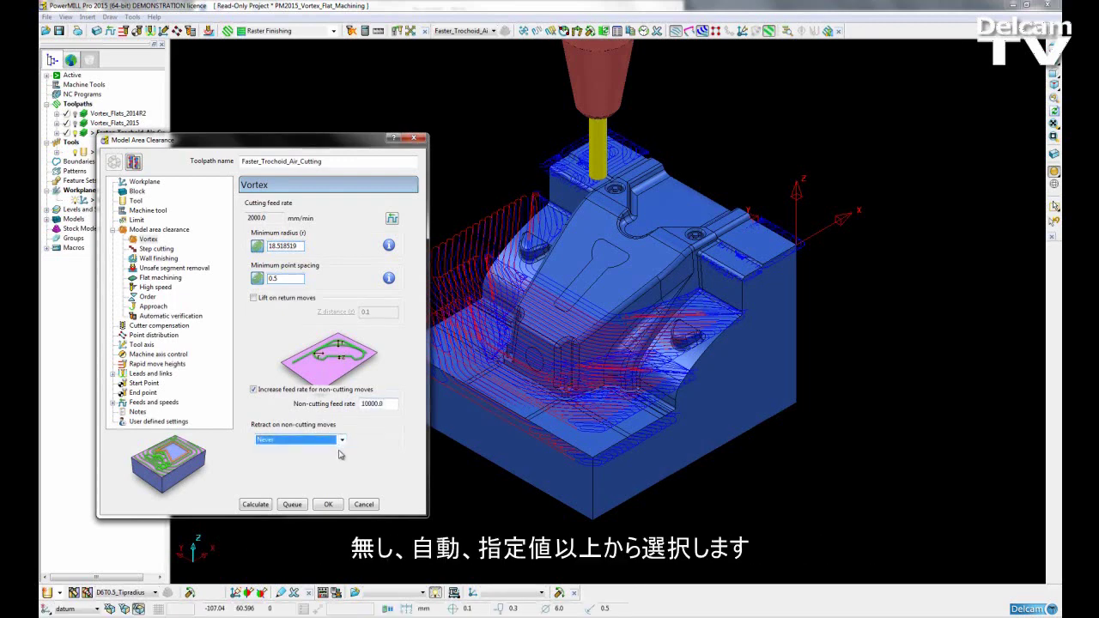
{"action": "left_click", "coordinate": [342, 440]}
{"action": "left_click", "coordinate": [310, 459]}
{"action": "left_click", "coordinate": [371, 439]}
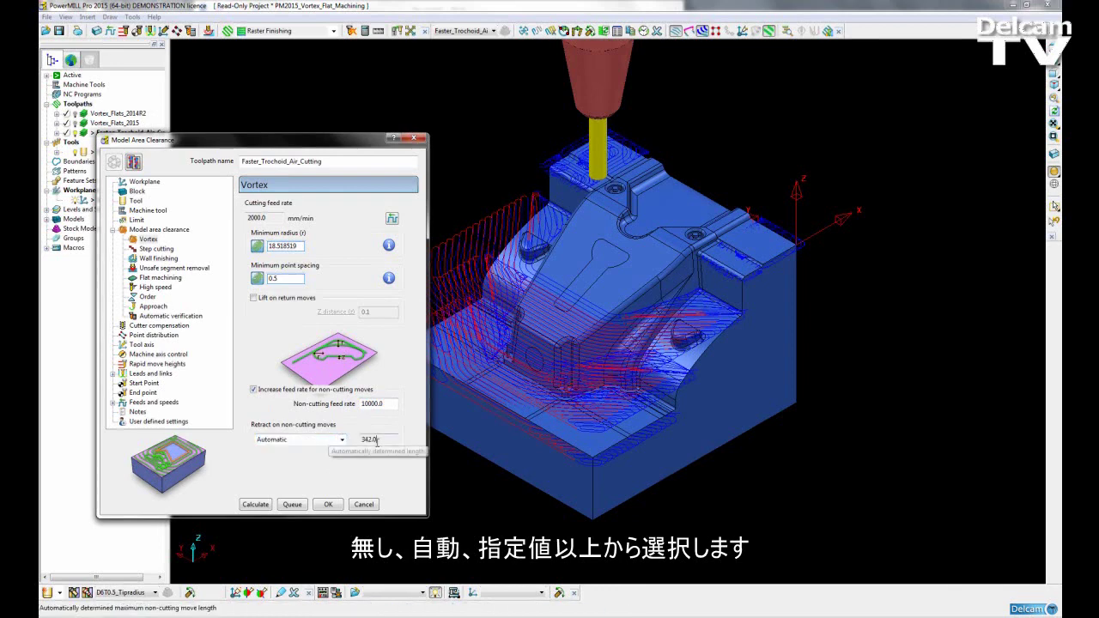
{"action": "left_click", "coordinate": [341, 439]}
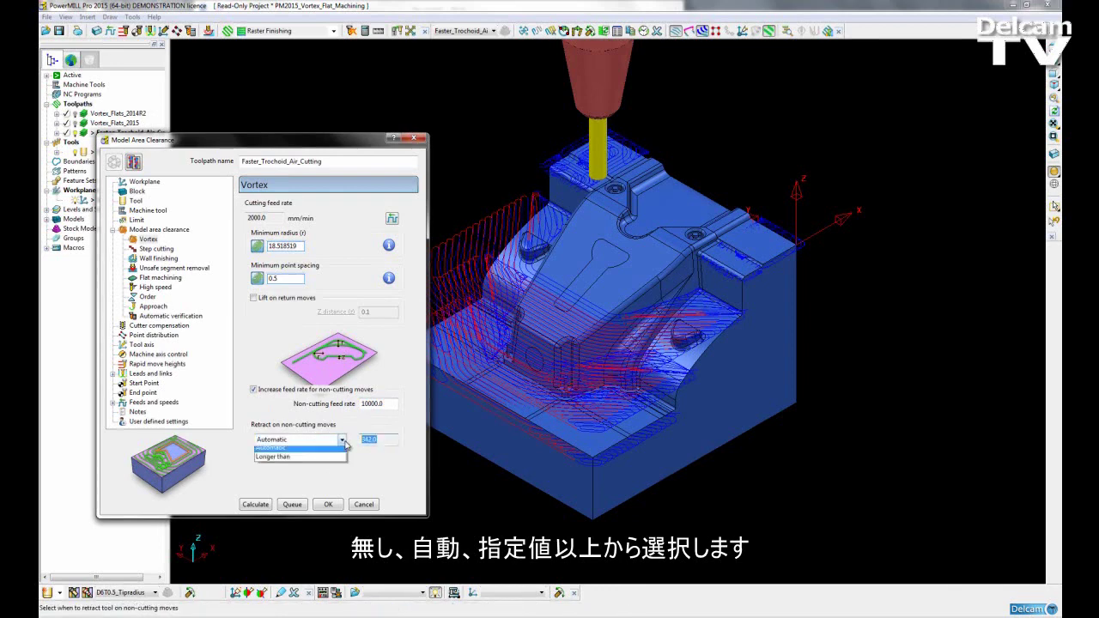
{"action": "left_click", "coordinate": [307, 469]}
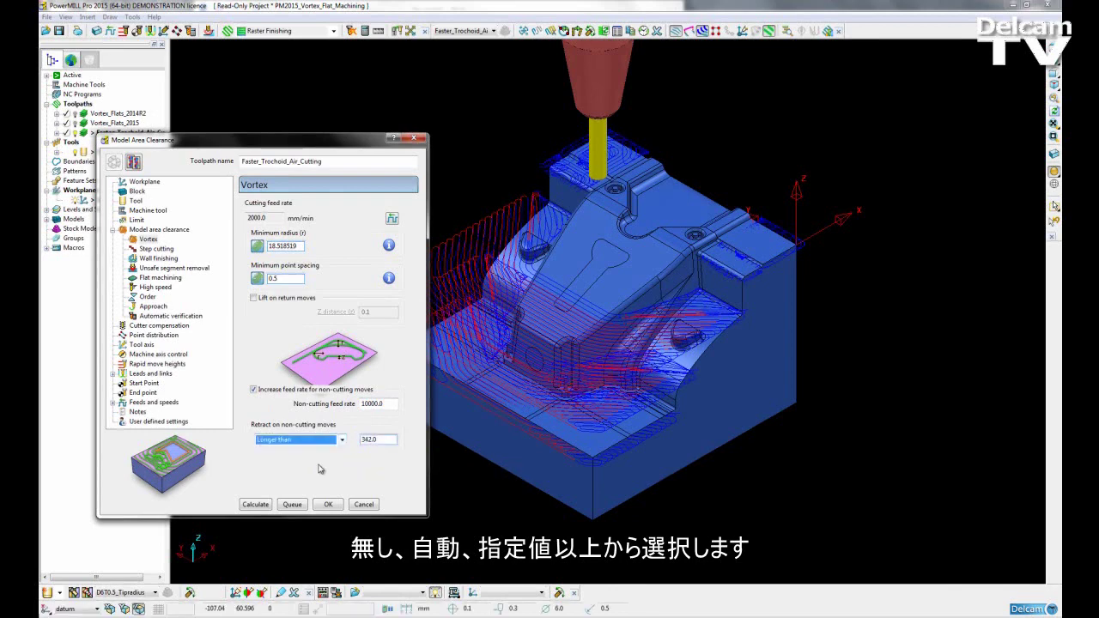
{"action": "left_click", "coordinate": [382, 440]}
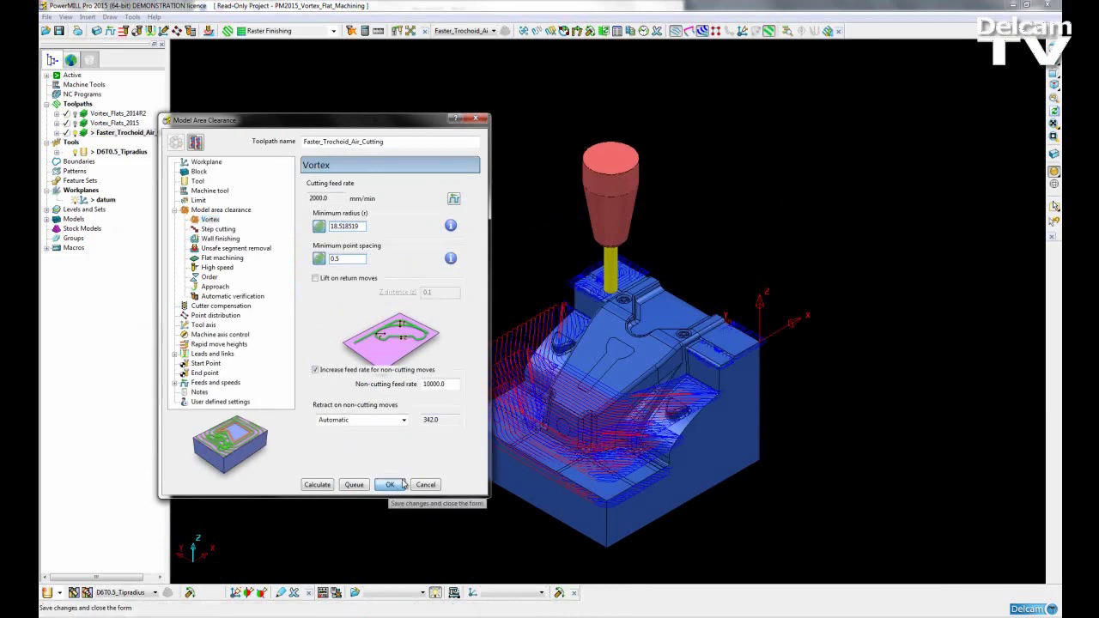
{"action": "left_click", "coordinate": [403, 483]}
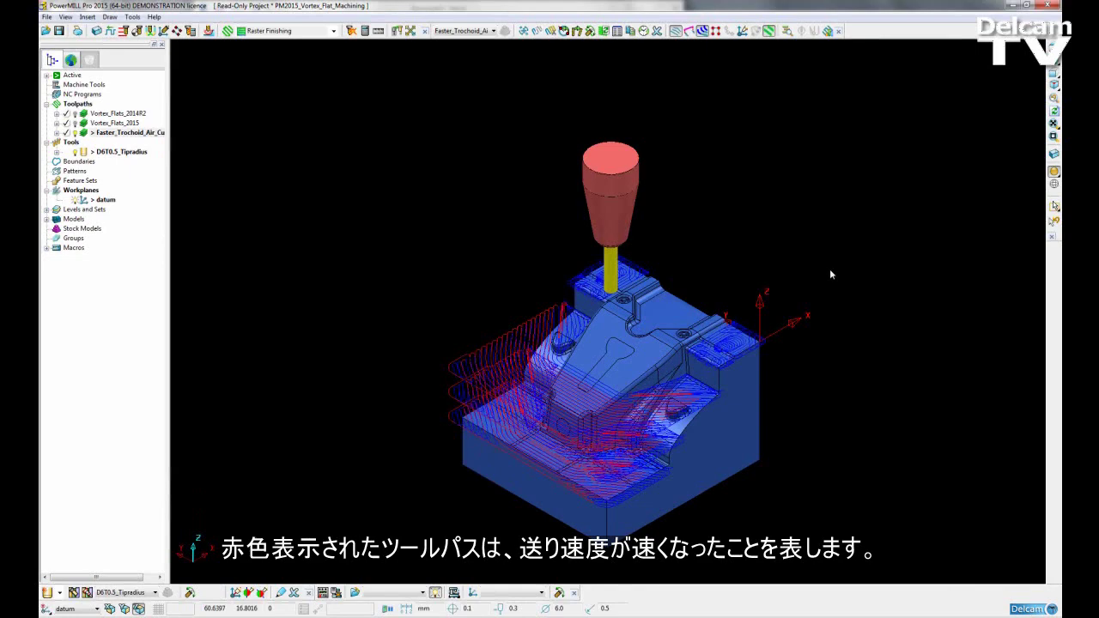
Step: Turn off feed rate drawing for the Faster_Trochoid_Air_Cutting toolpath while viewing its air moves from above
{"action": "key", "text": "ctrl+5"}
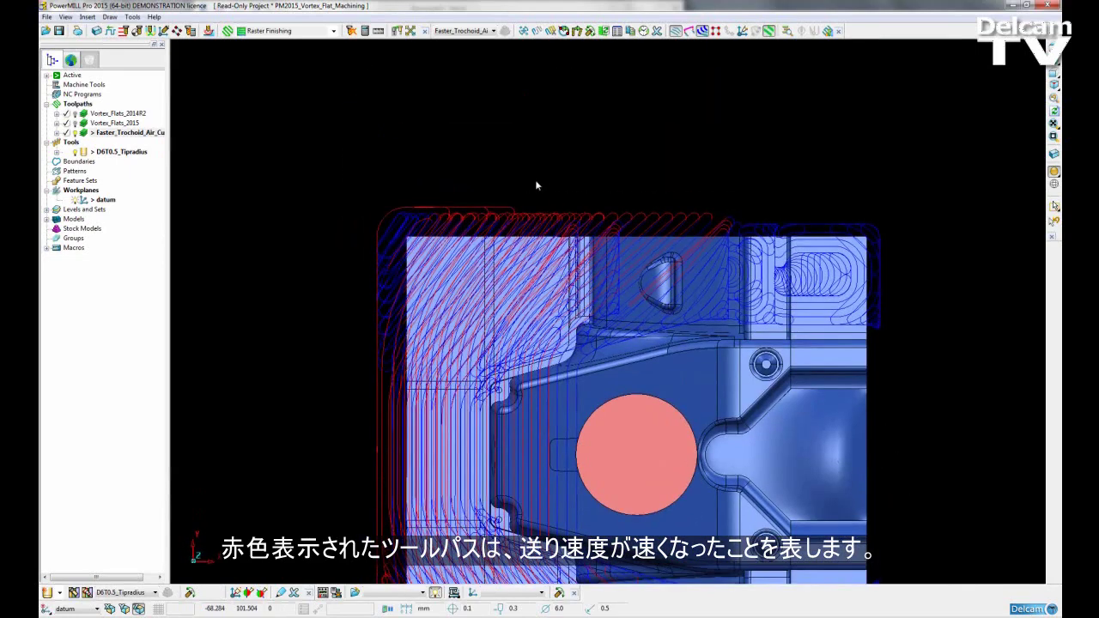
{"action": "middle_click_drag", "start_coordinate": [535, 178], "coordinate": [750, 282], "text": "ctrl+shift"}
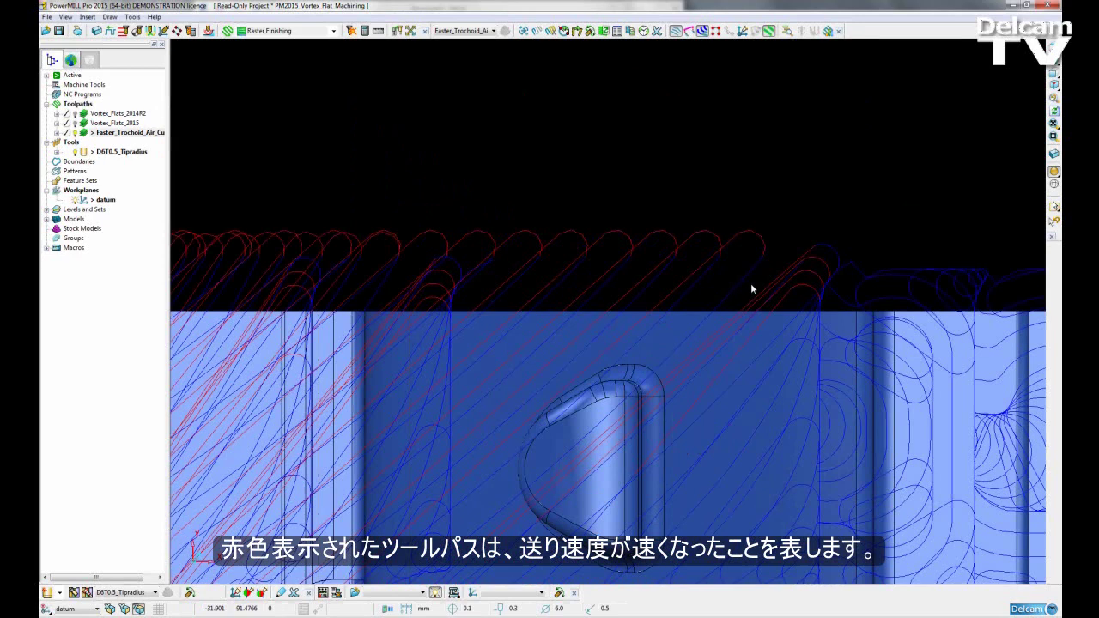
{"action": "right_click", "coordinate": [716, 240]}
{"action": "mouse_move", "coordinate": [779, 383]}
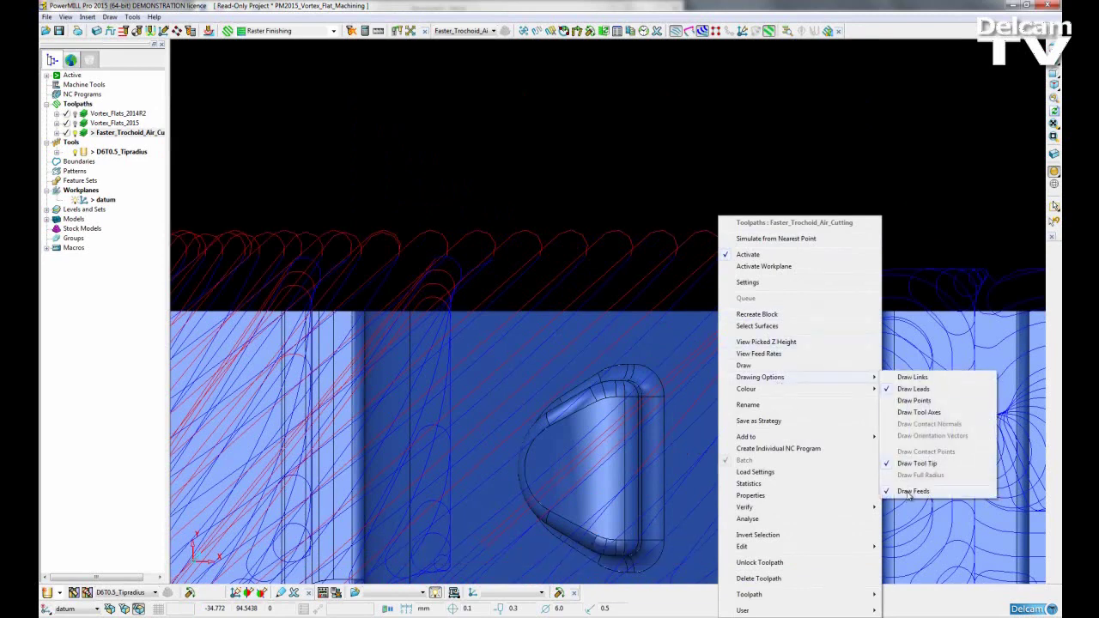
{"action": "left_click", "coordinate": [910, 491]}
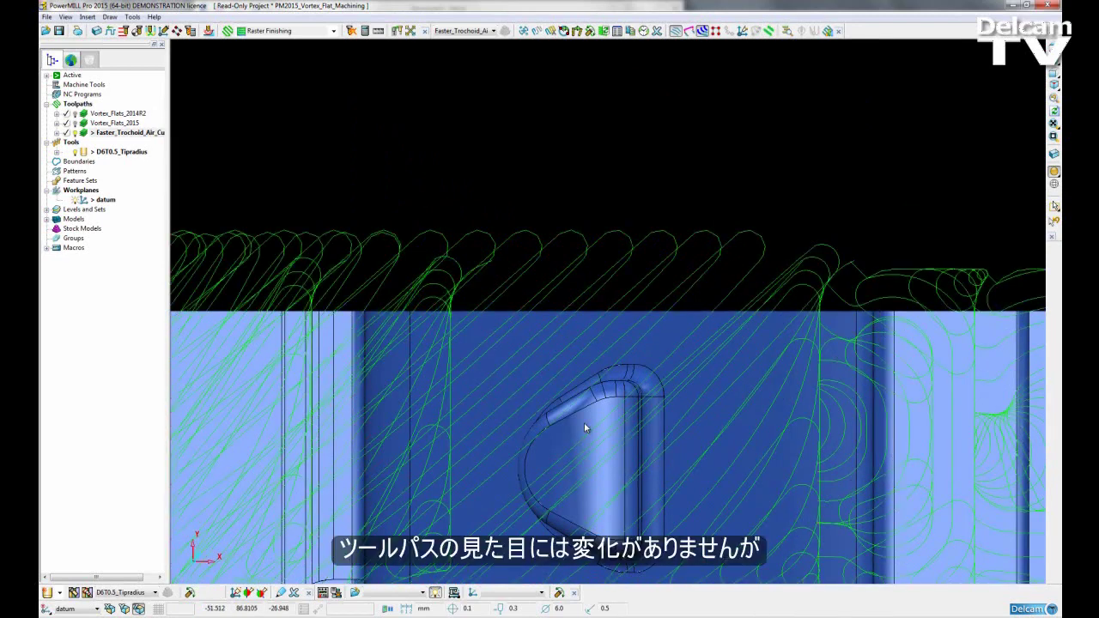
Step: Turn feed rate drawing back on for the toolpath and check the non-cutting feed rate in the feed rate information
{"action": "right_click", "coordinate": [711, 236]}
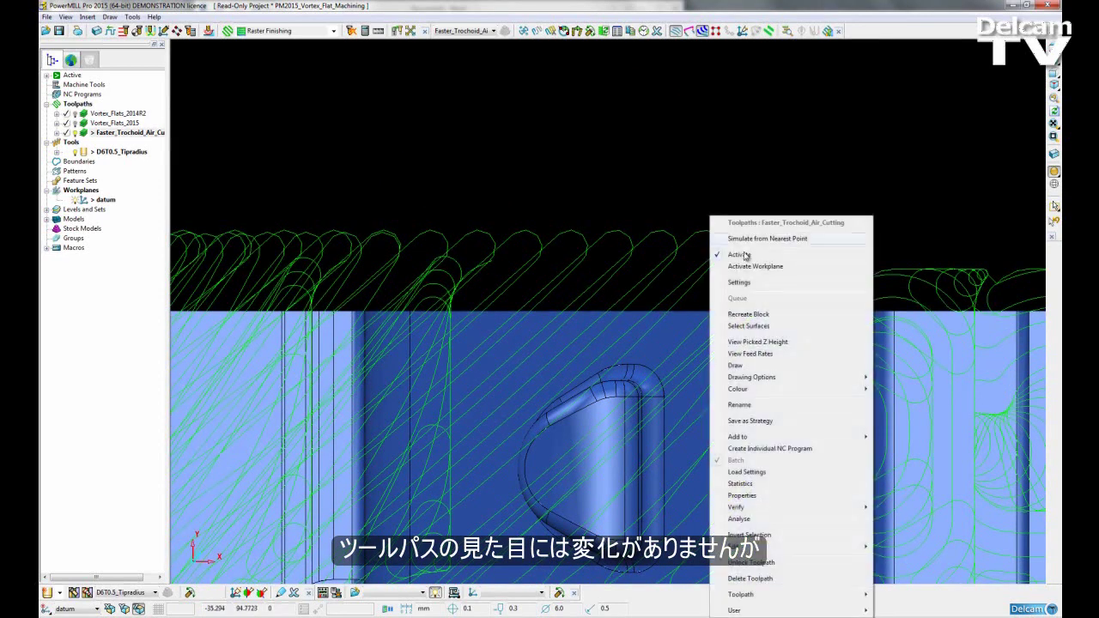
{"action": "mouse_move", "coordinate": [788, 379]}
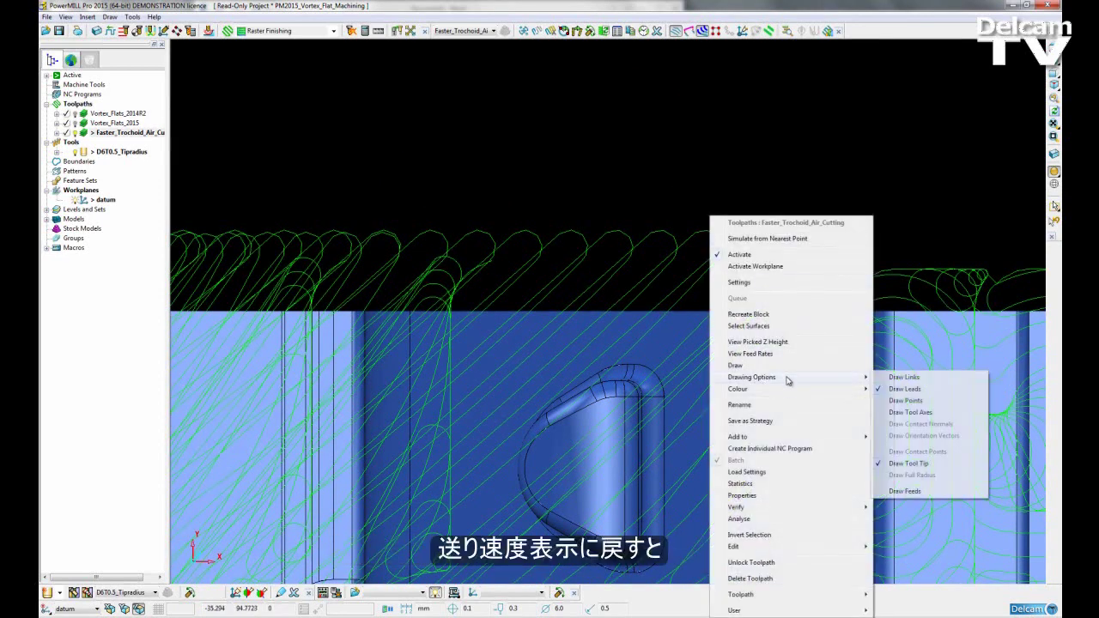
{"action": "left_click", "coordinate": [910, 491]}
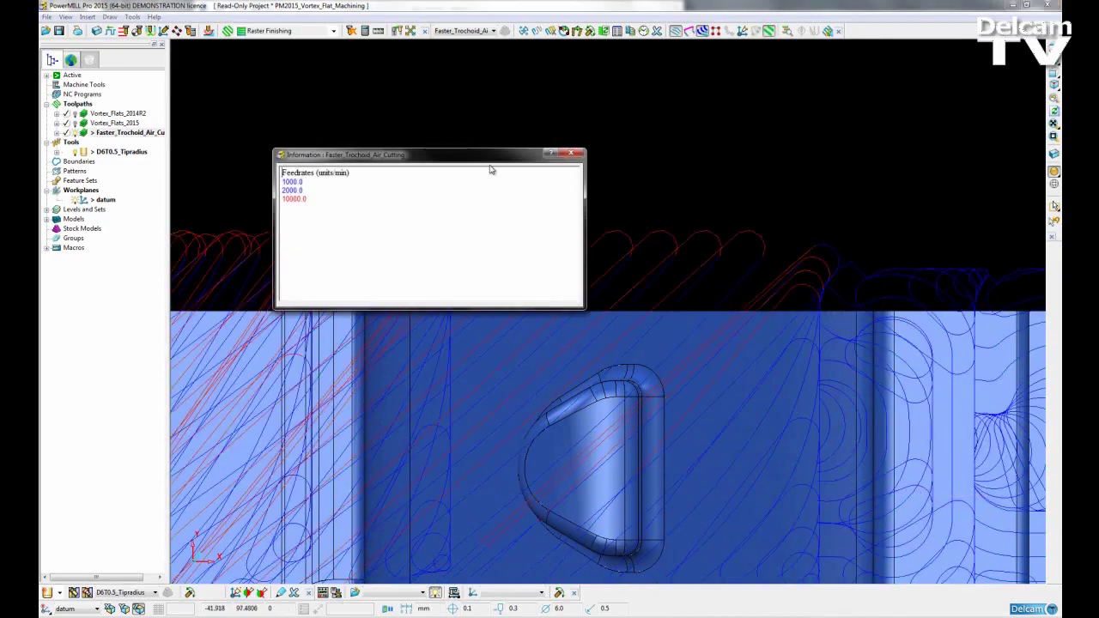
{"action": "left_click_drag", "start_coordinate": [480, 161], "coordinate": [519, 86]}
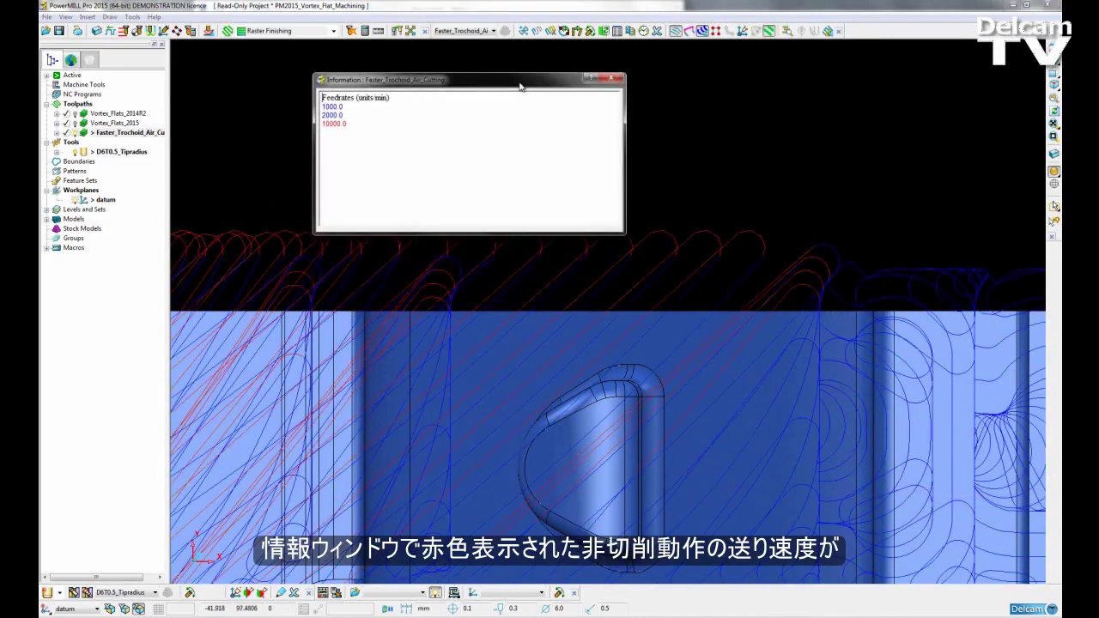
{"action": "left_click_drag", "start_coordinate": [348, 124], "coordinate": [321, 124]}
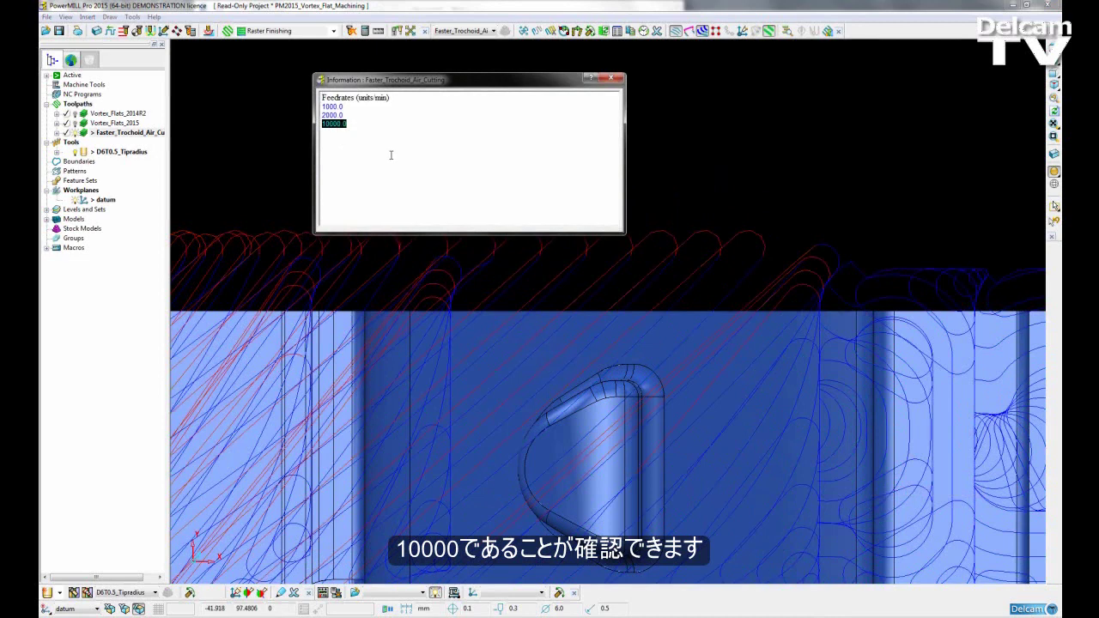
{"action": "left_click", "coordinate": [613, 78]}
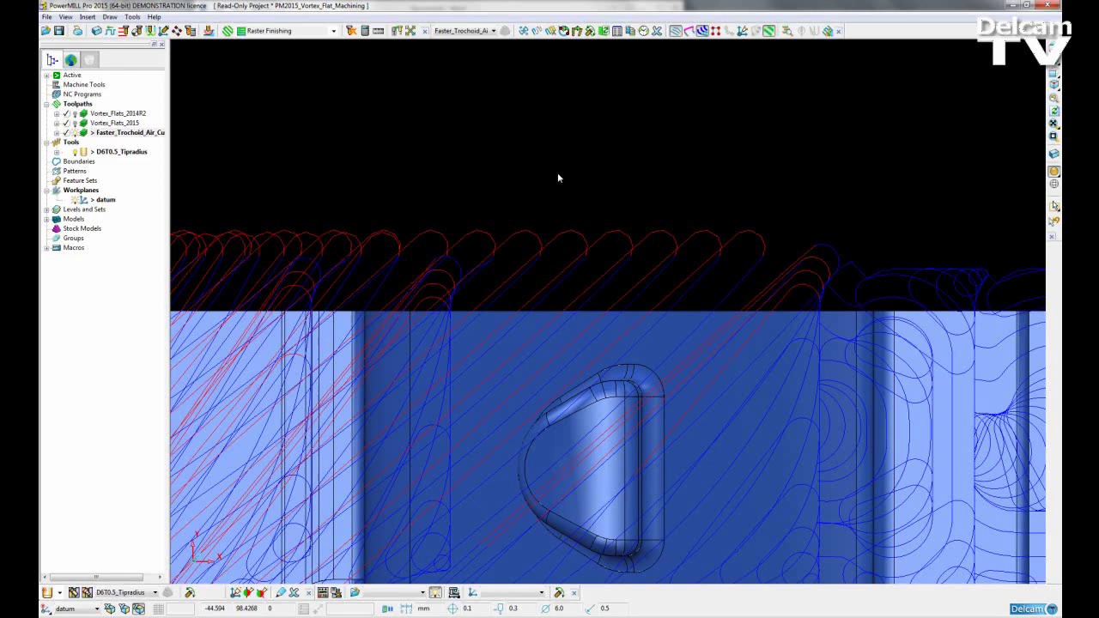
Step: View the whole part with its feed-coloured toolpath isometrically
{"action": "key", "text": "ctrl+5"}
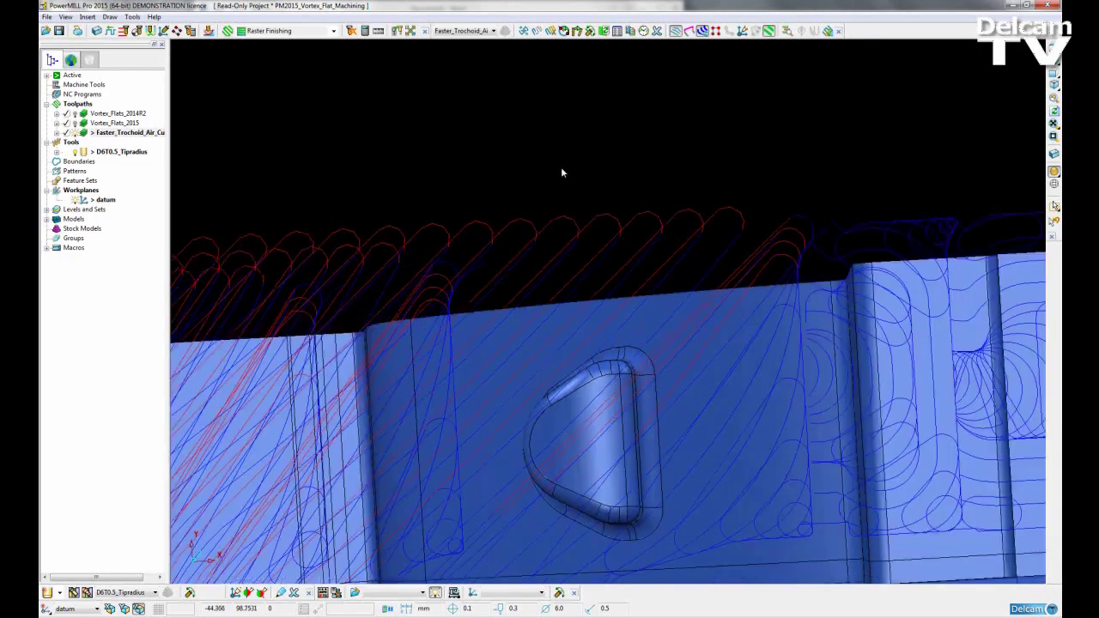
{"action": "scroll", "coordinate": [549, 214], "scroll_direction": "up", "scroll_amount": 3}
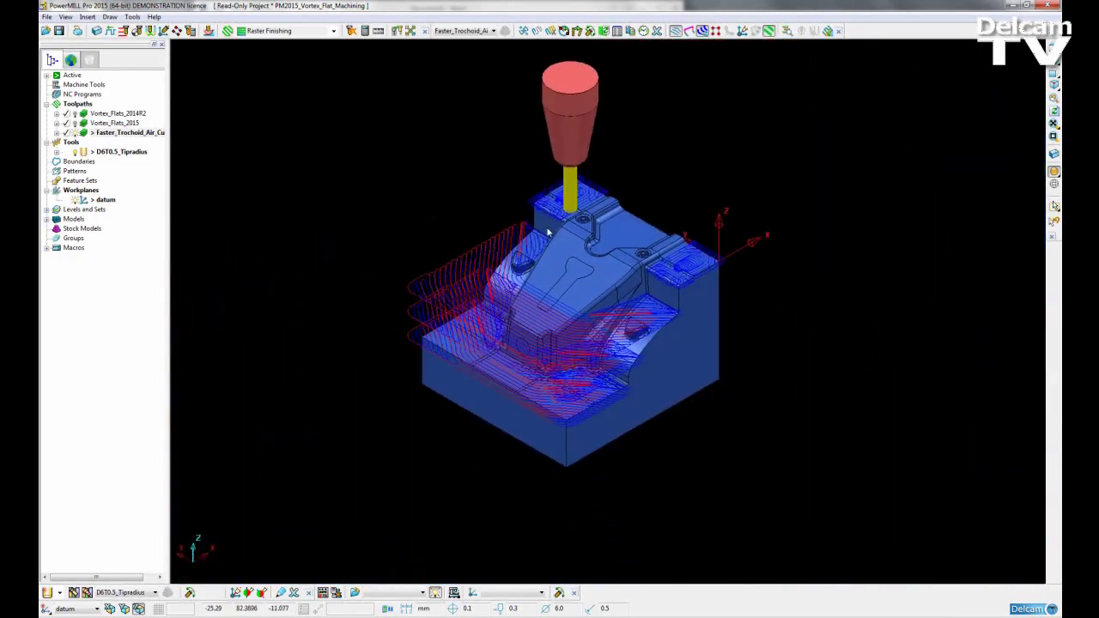
{"action": "middle_click_drag", "start_coordinate": [574, 318], "coordinate": [580, 268], "text": "shift"}
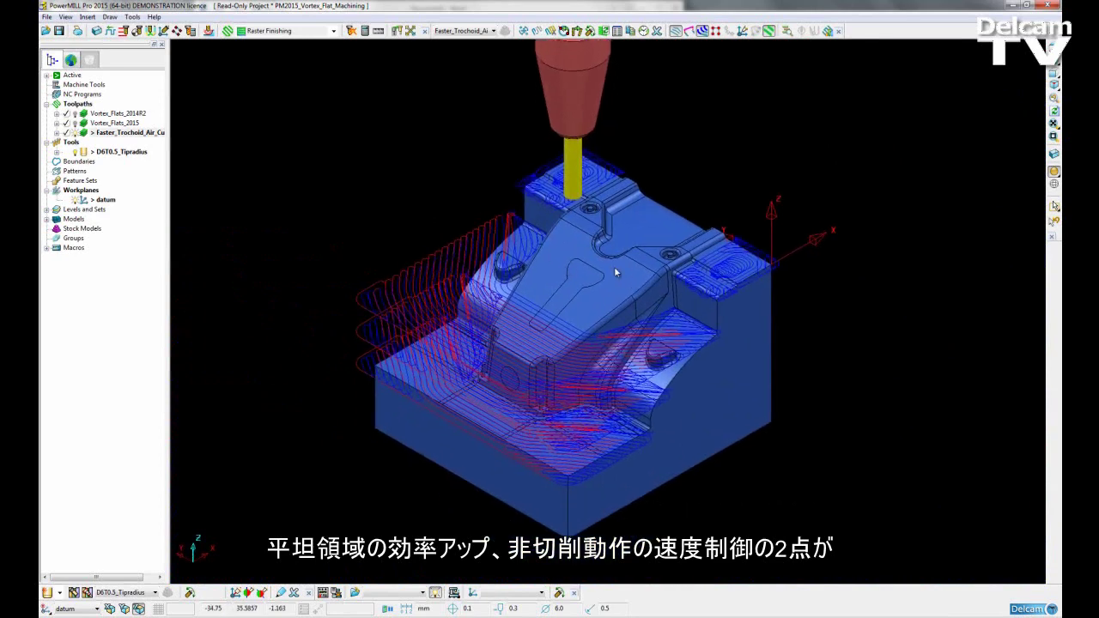